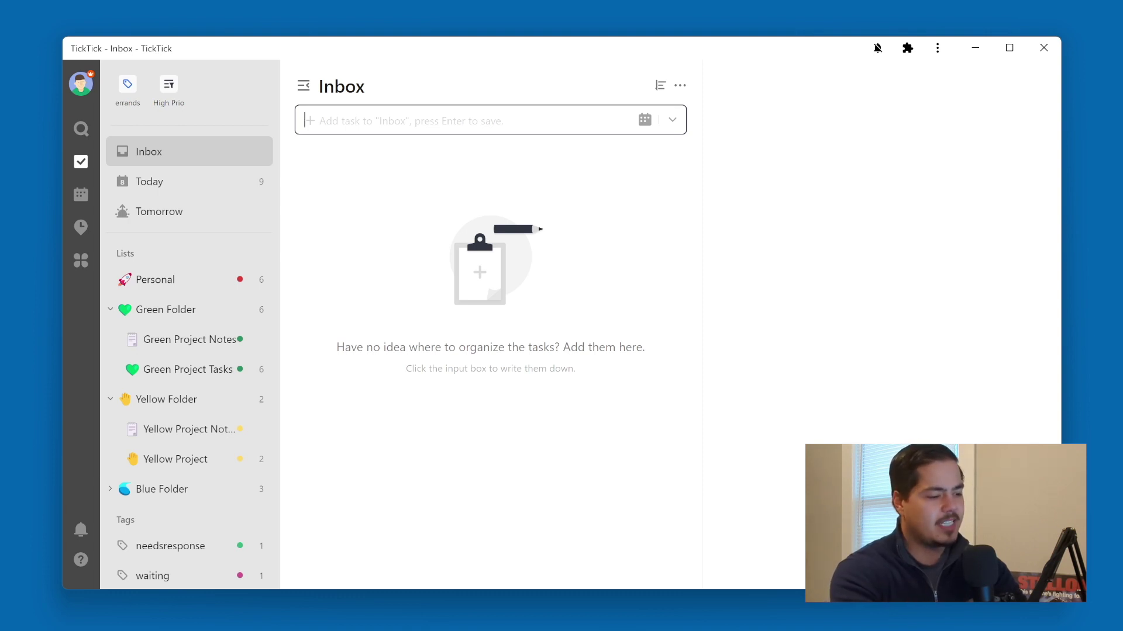
type("Get ice cream")
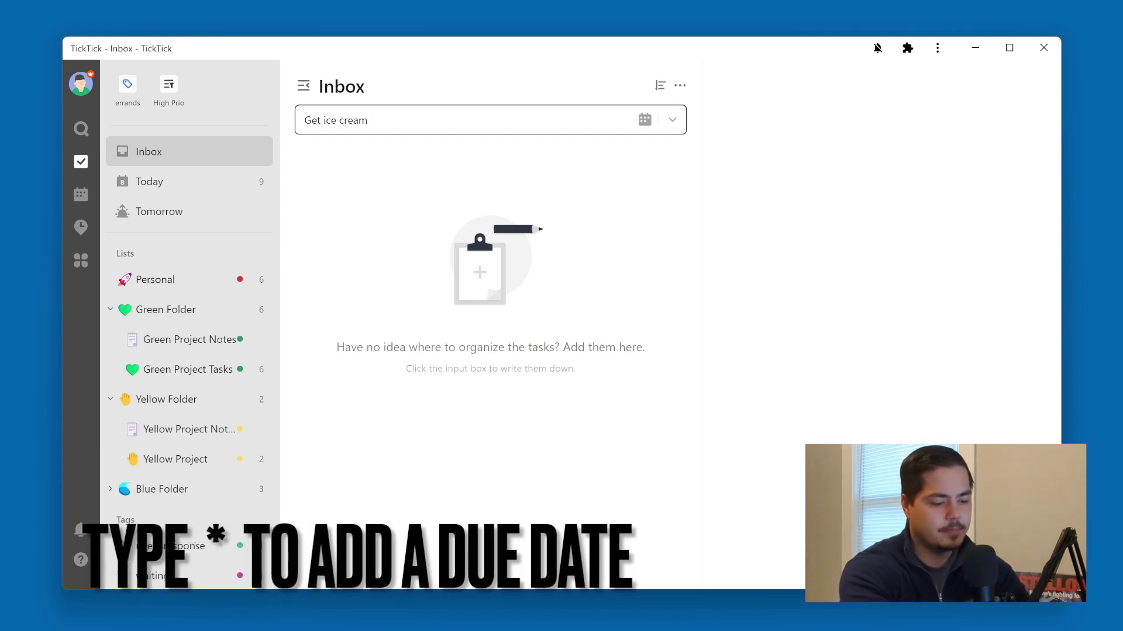
type("*")
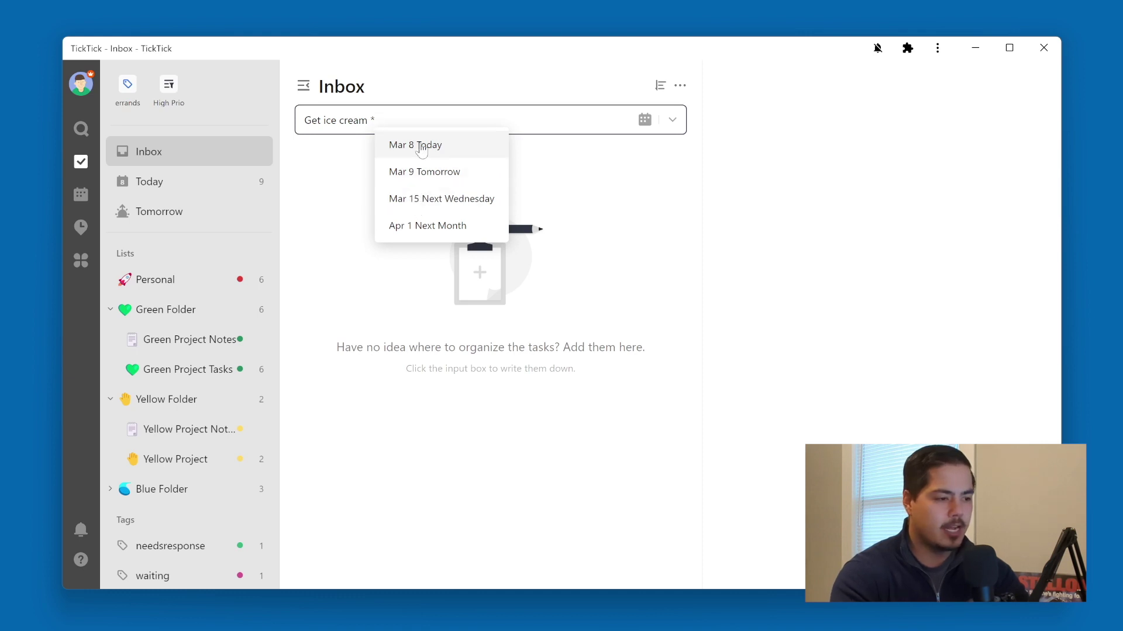
Make the Get ice cream task due Friday, March 10 from the date suggestions
key("Down")
key("Down")
key("Down")
key("Up")
key("Up")
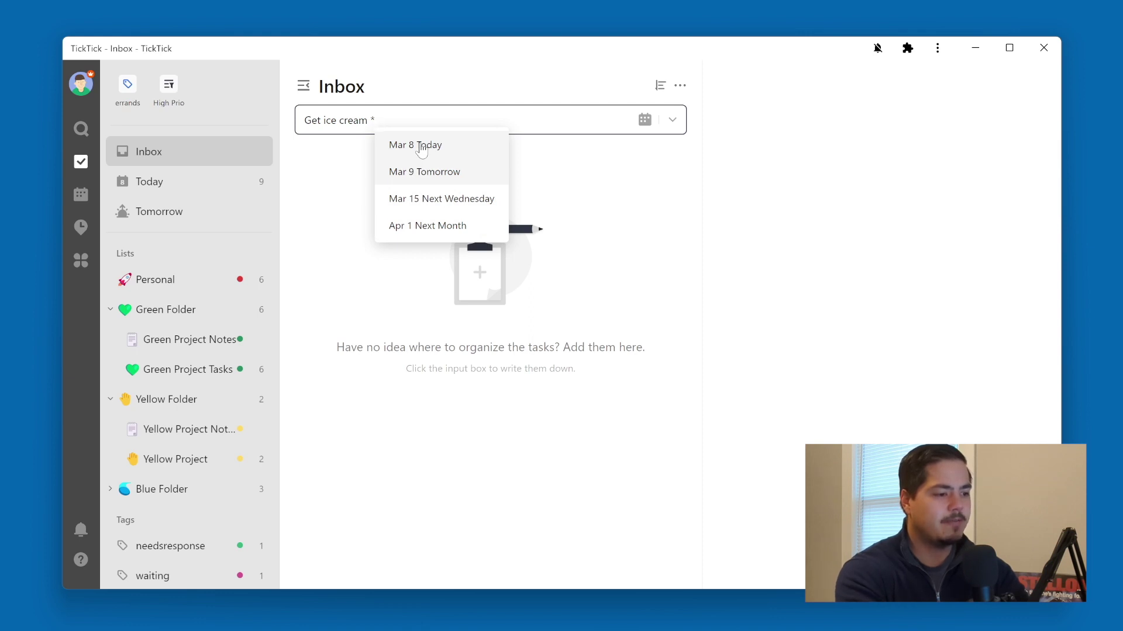
type("friday")
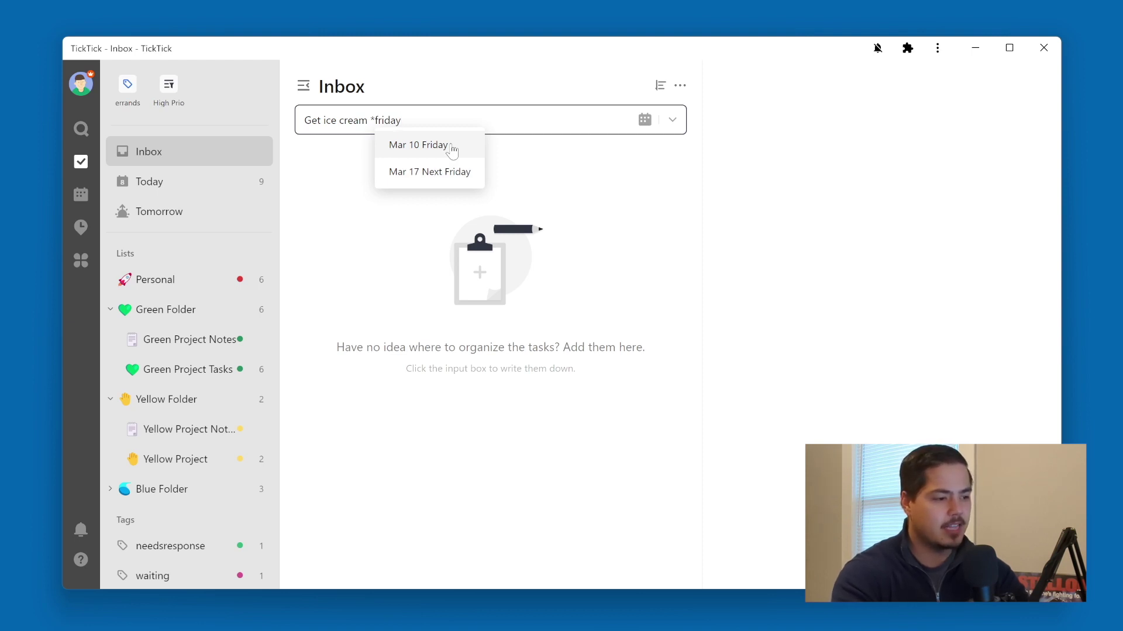
left_click(452, 151)
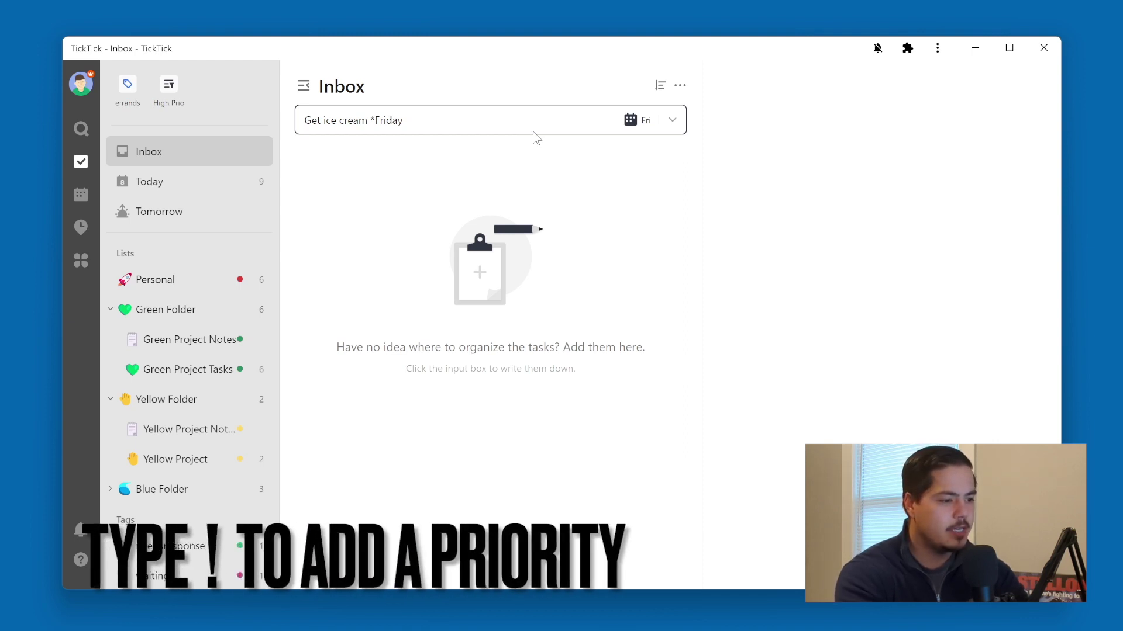
type(" !")
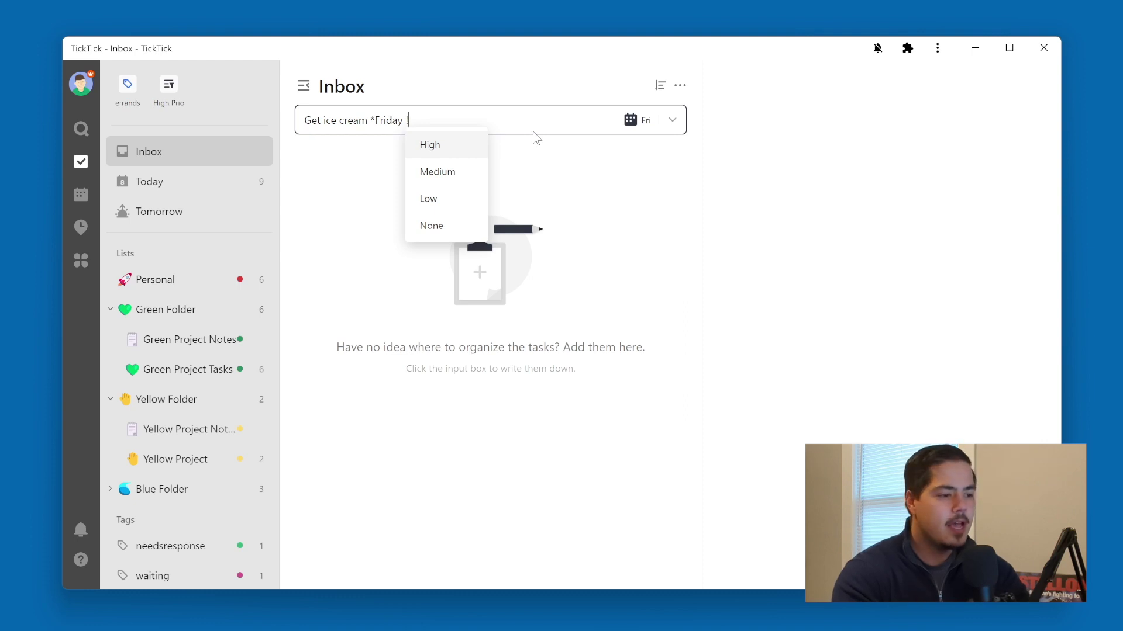
Choose Low from the priority suggestions for the Get ice cream task
key("Down")
key("Down")
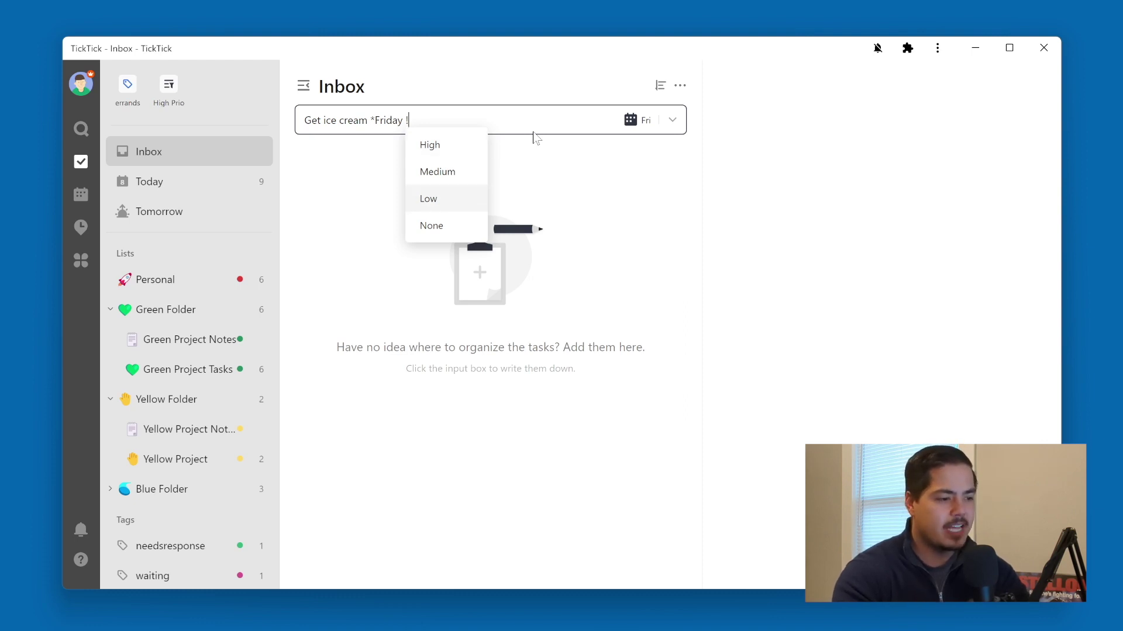
key("Down")
key("Up")
key("Up")
key("Up")
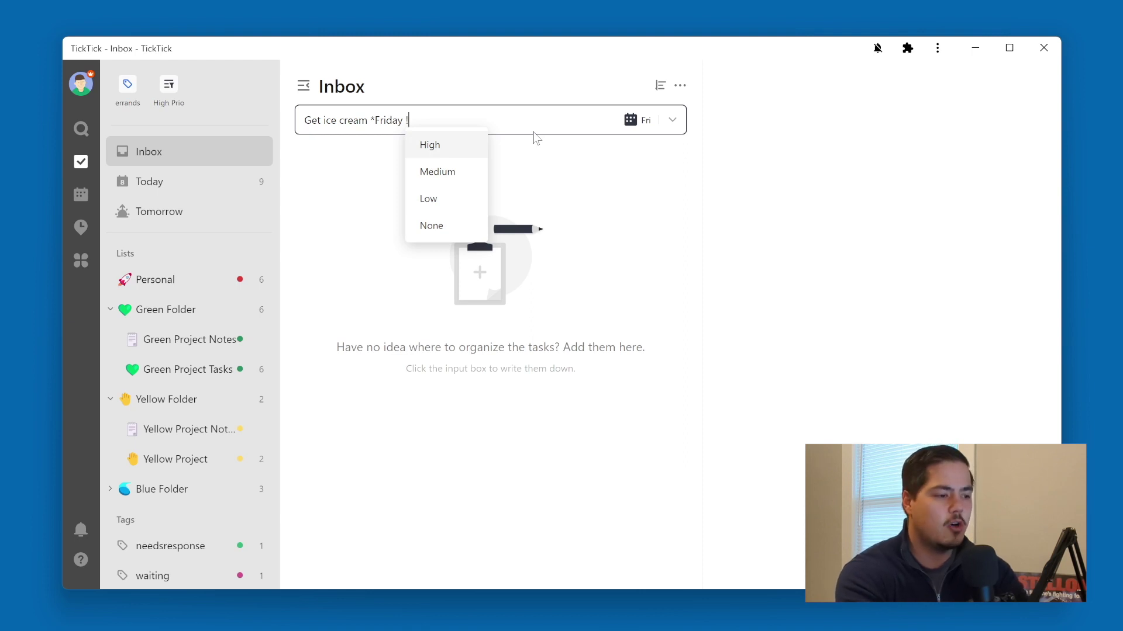
type("l")
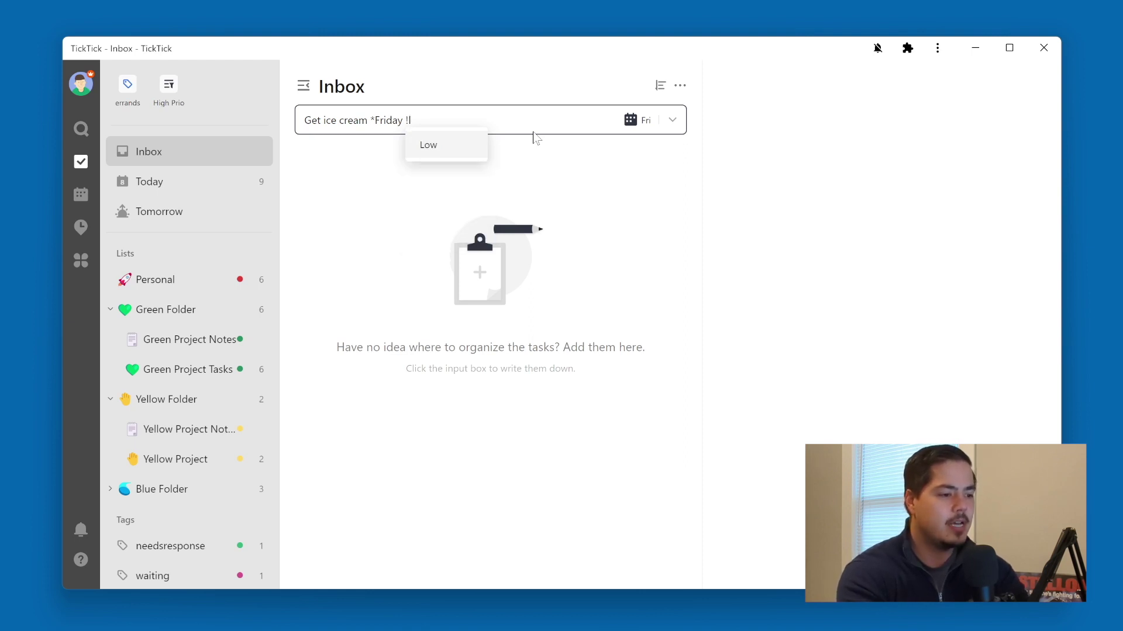
key("Return")
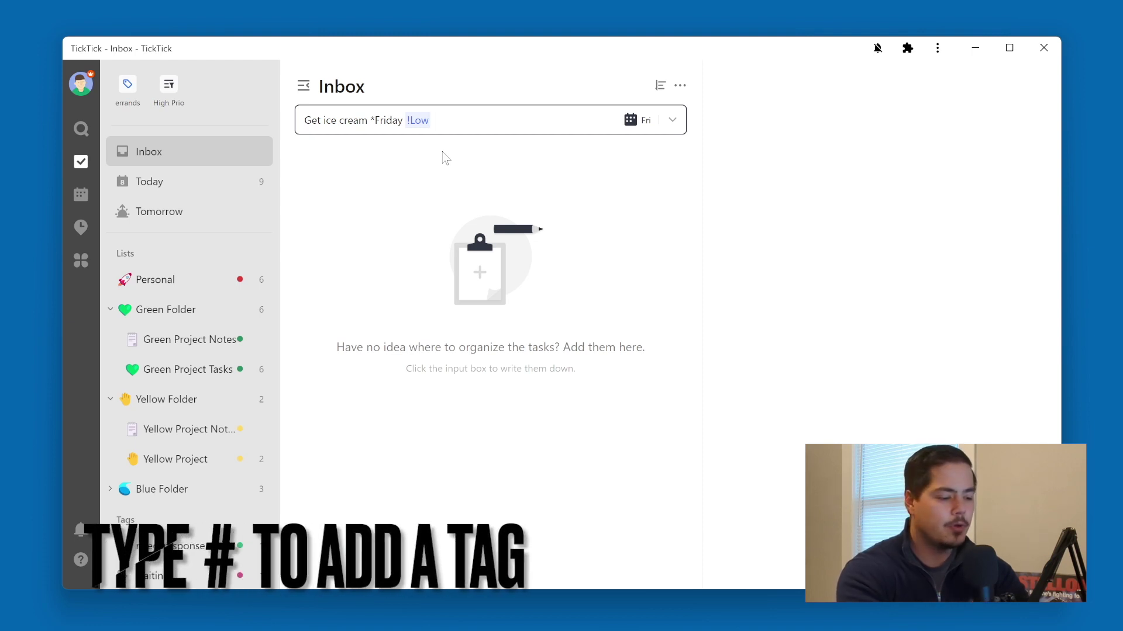
type(" #")
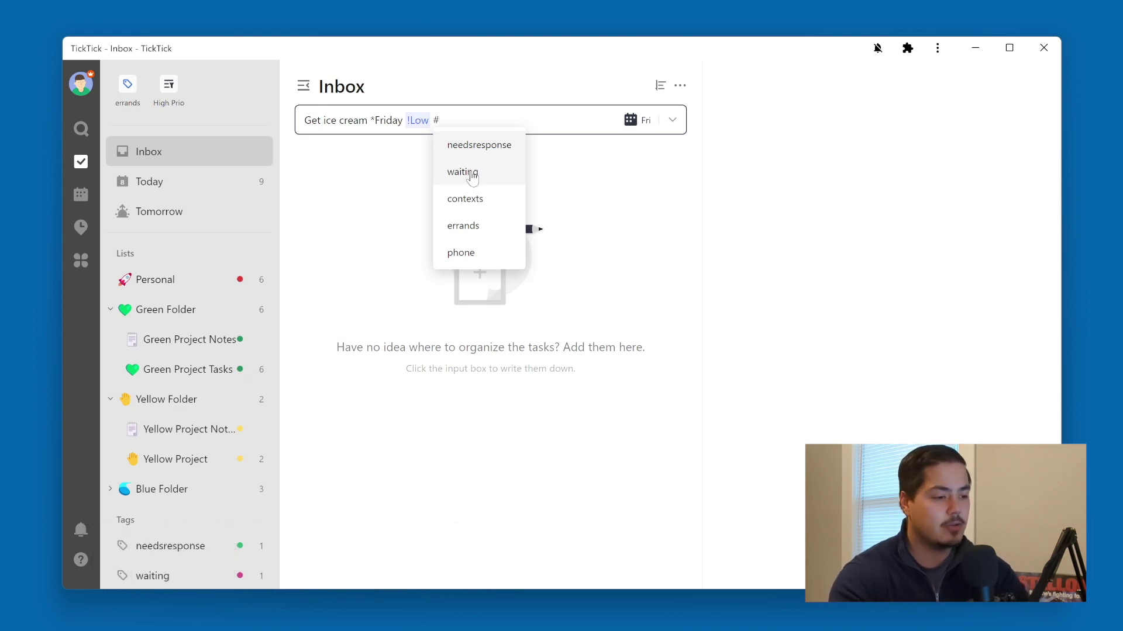
Create the new tag 'agenda' and attach it to the Get ice cream task
key("Down")
key("Down")
key("Down")
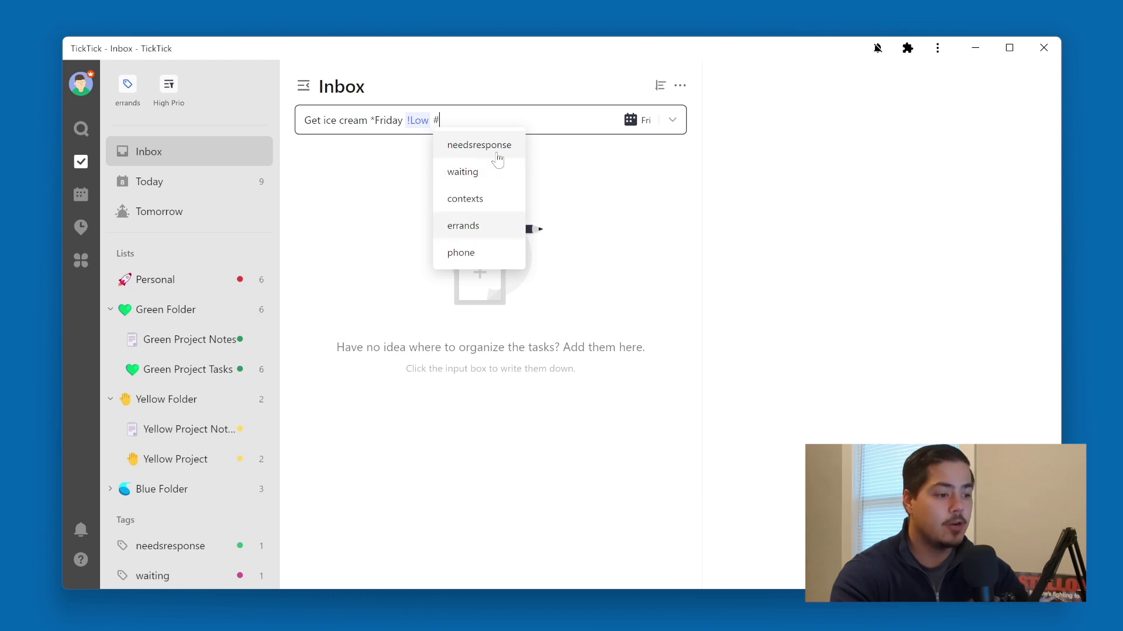
type("waiti")
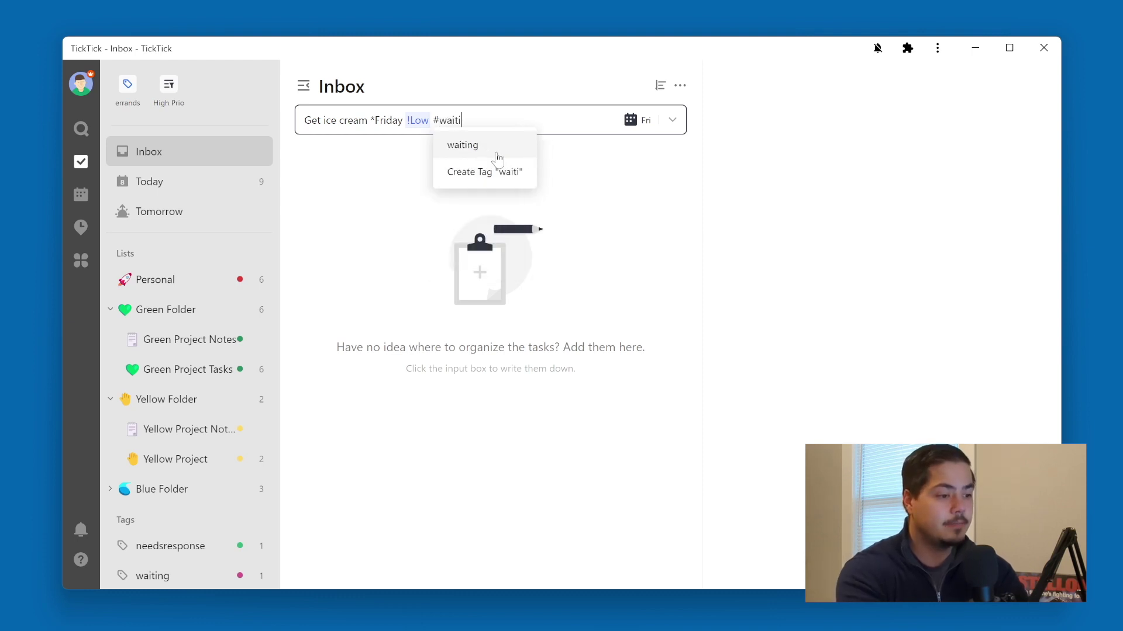
type("ng")
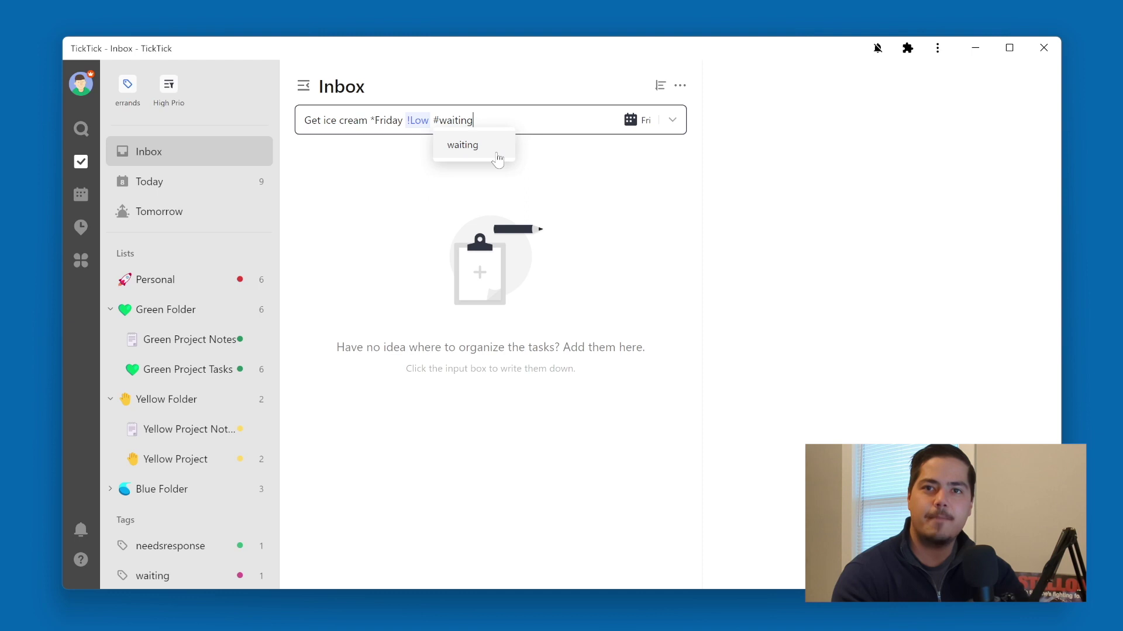
key("BackSpace")
key("BackSpace")
key("BackSpace")
key("BackSpace")
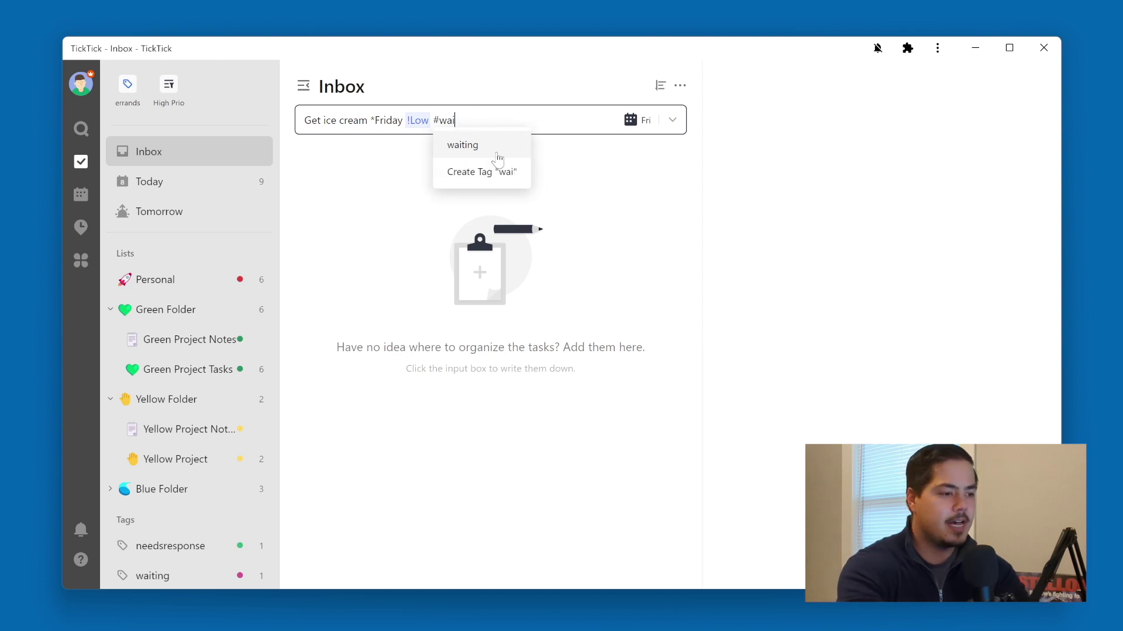
key("BackSpace")
key("BackSpace")
key("BackSpace")
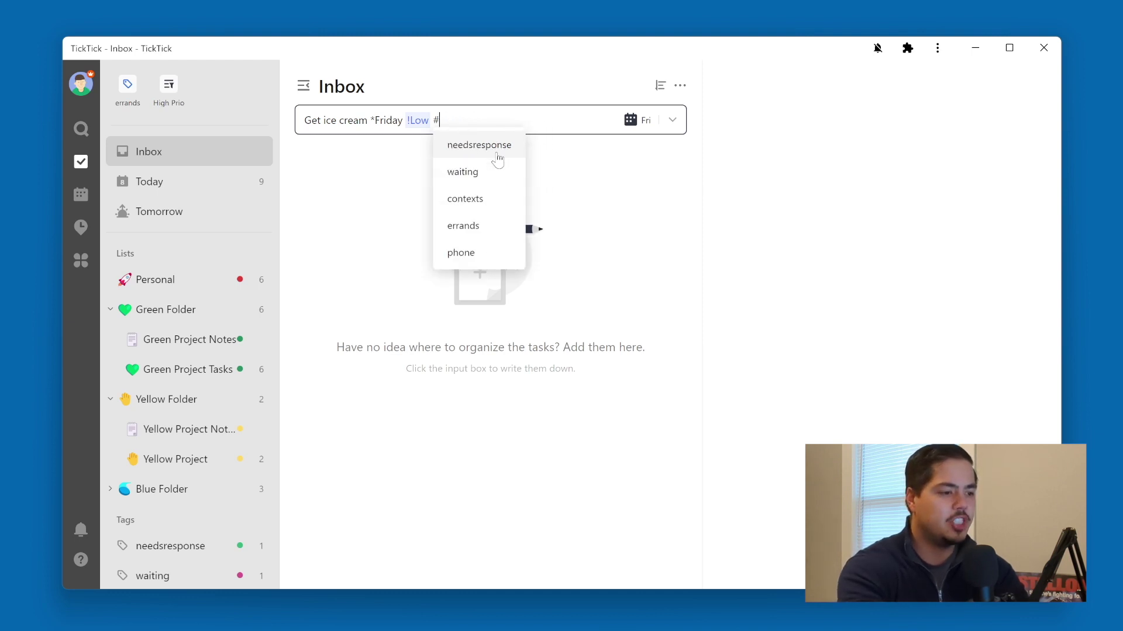
type("agenda")
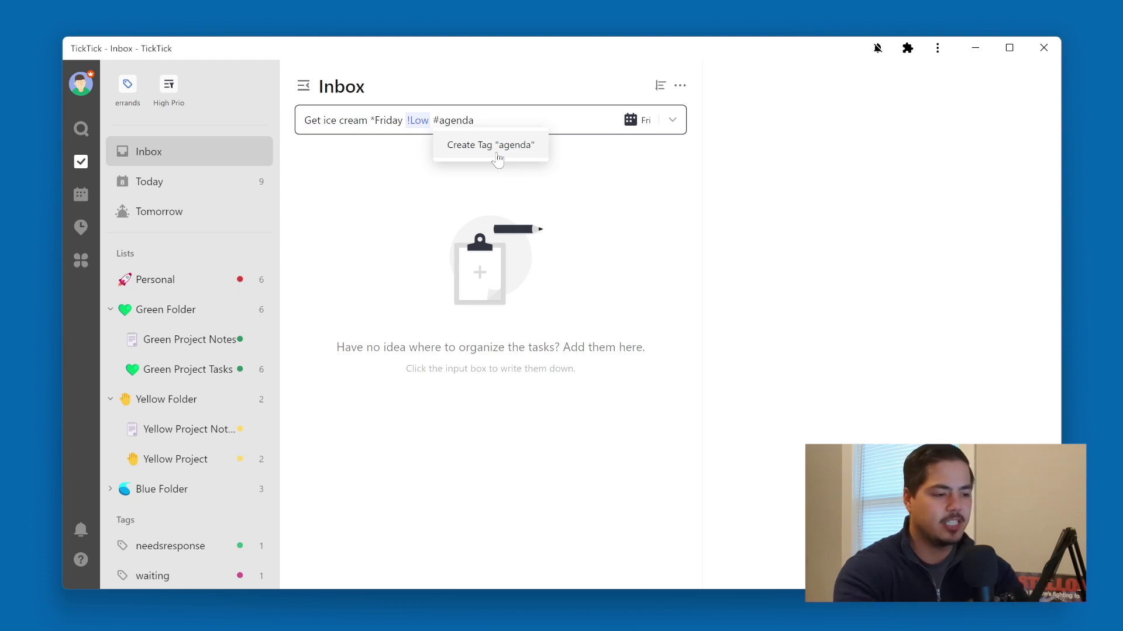
left_click(497, 159)
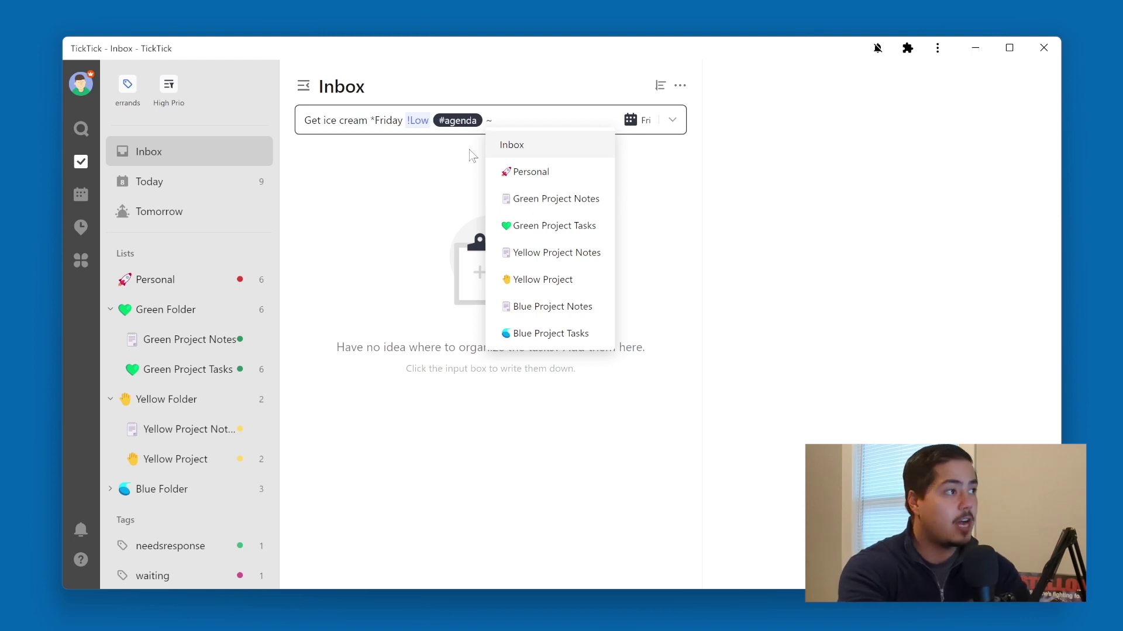
Remove the stray '~' and assign the task to the Blue Project Tasks list
key("BackSpace")
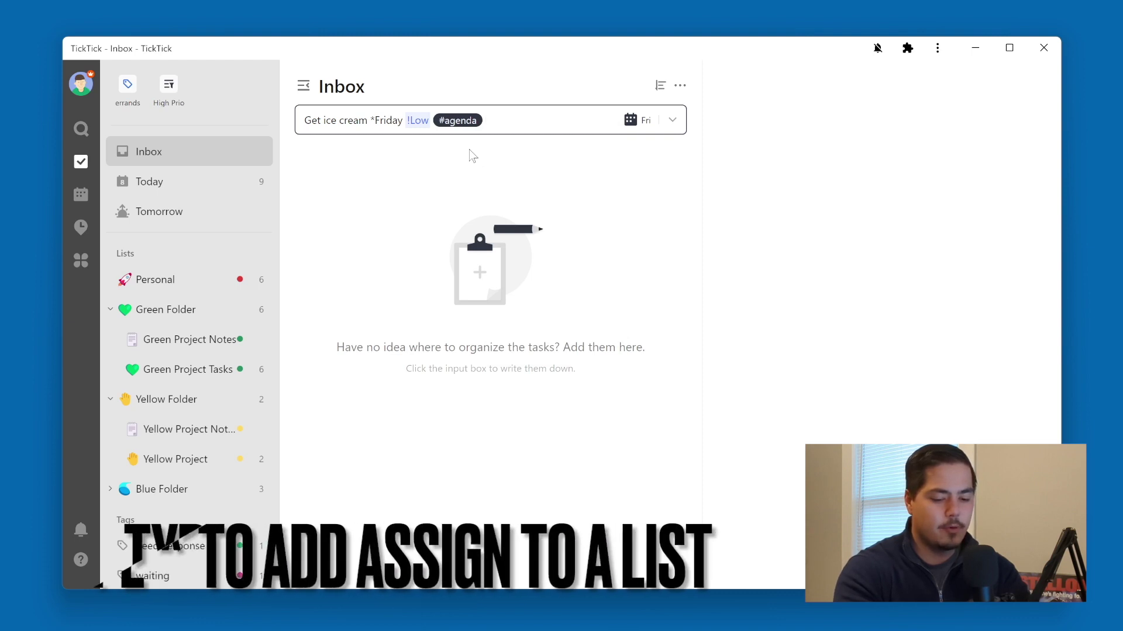
type("^")
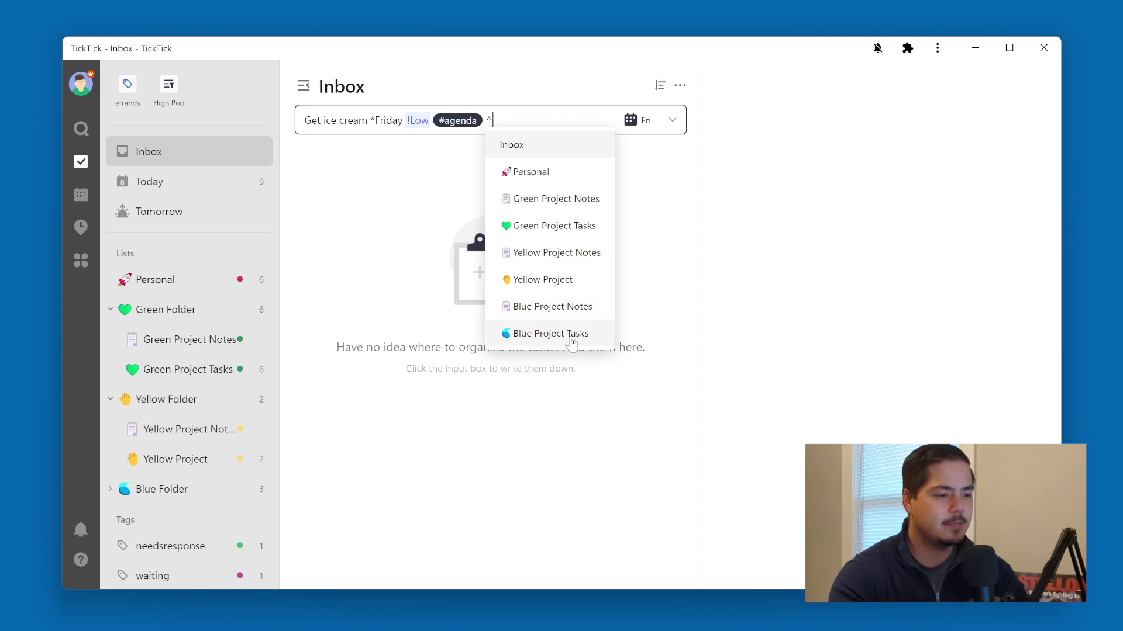
left_click(571, 338)
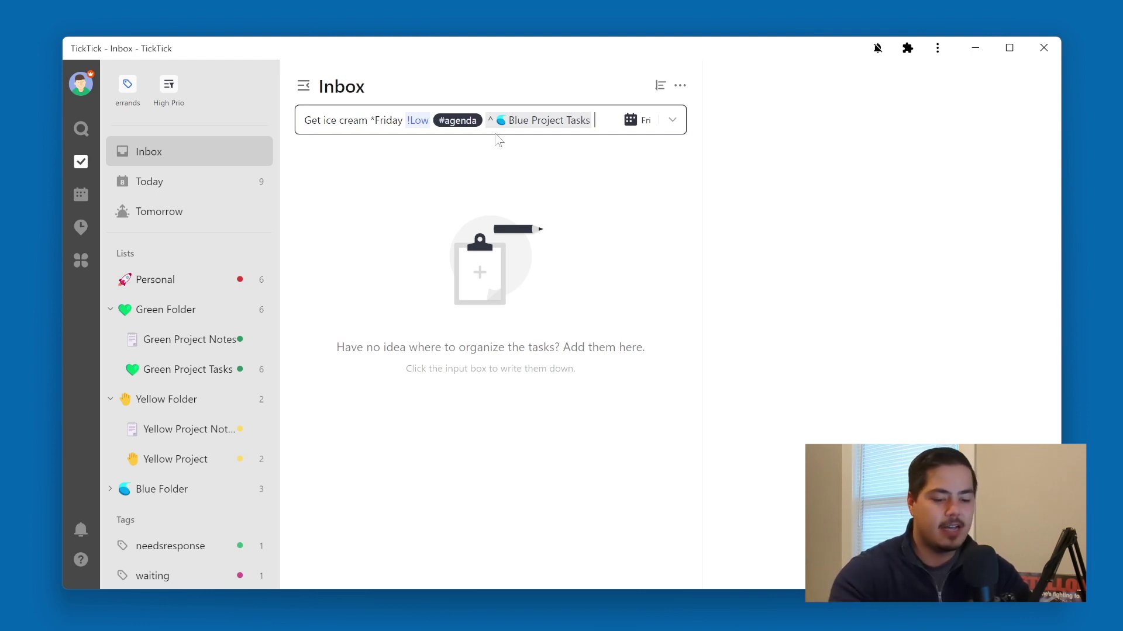
Save Get ice cream, due Friday March 10, with low priority and the agenda tag
key("Return")
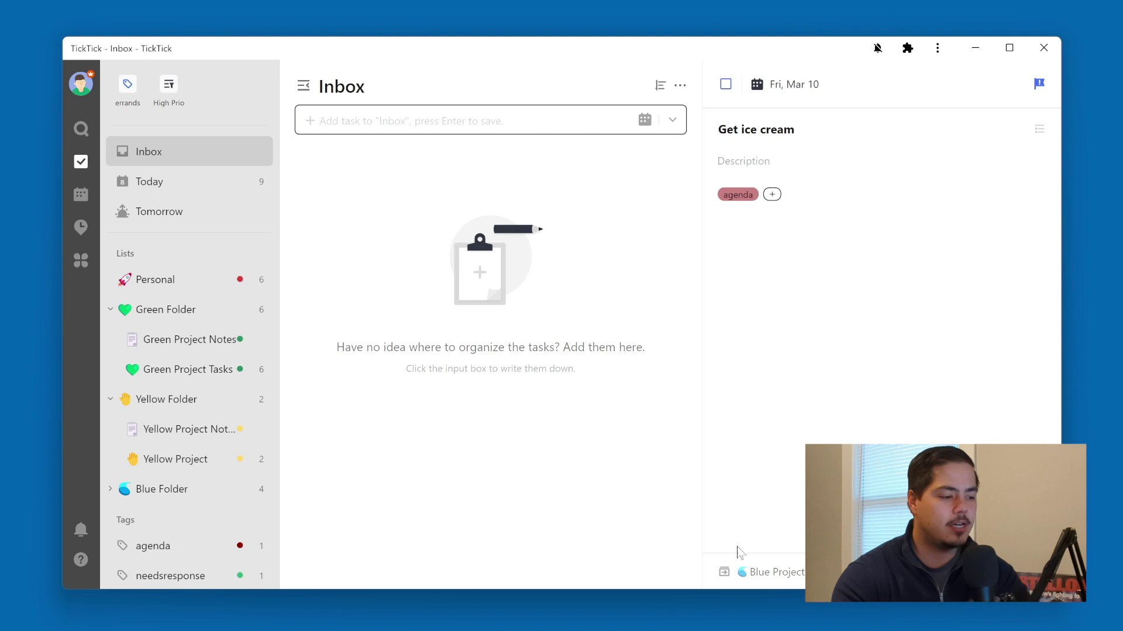
mouse_move(161, 489)
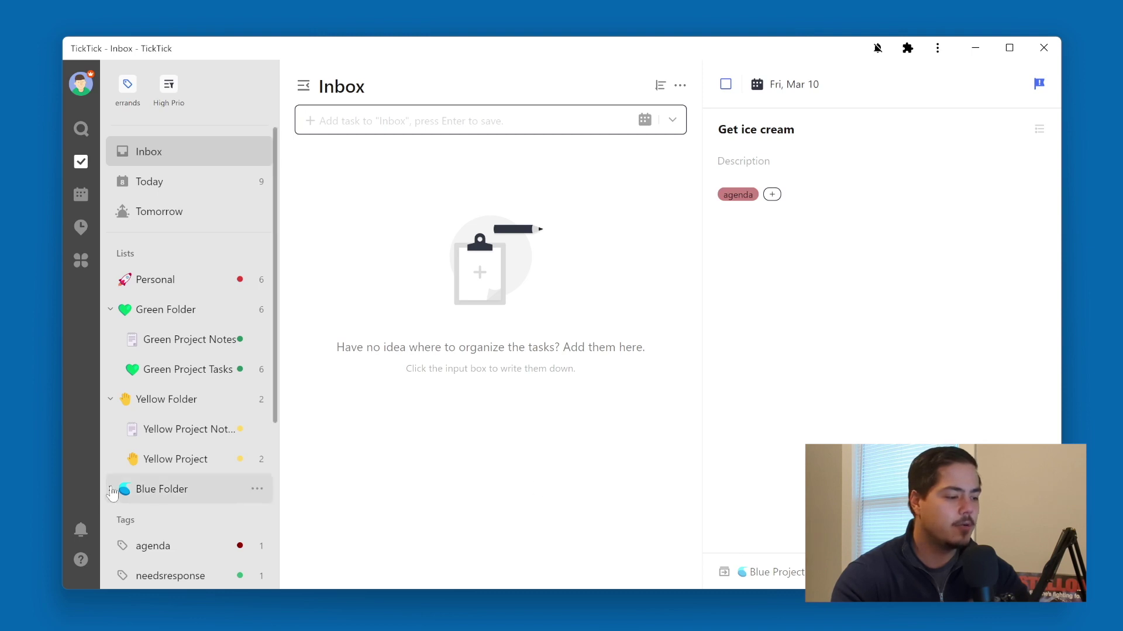
left_click(112, 493)
scroll(115, 492, "down", 3)
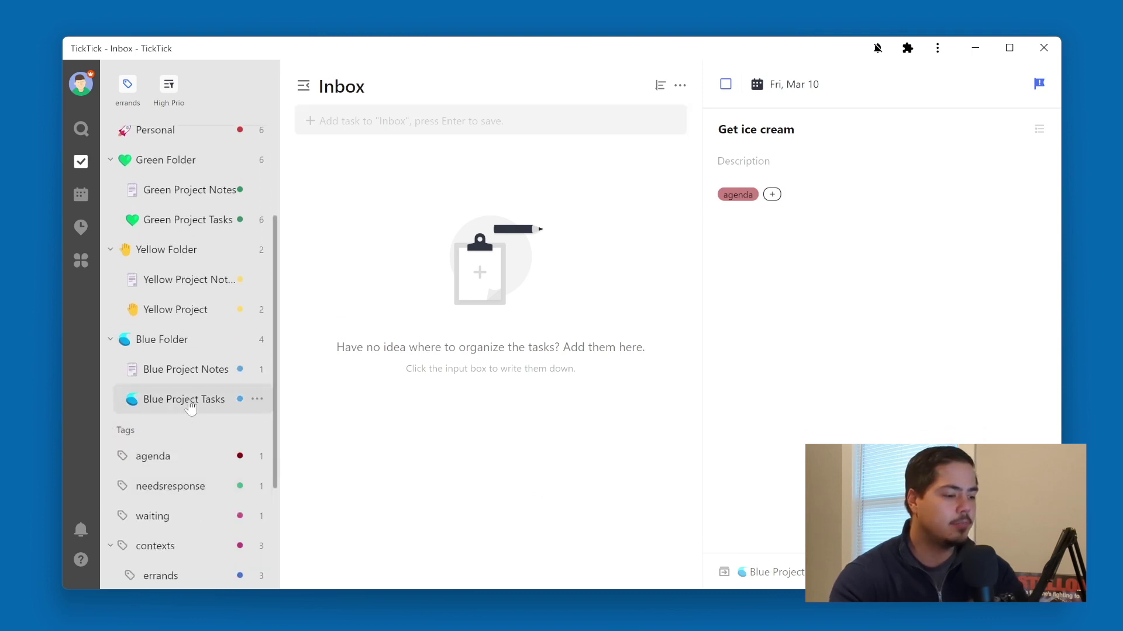
Open Blue Project Tasks under Blue Folder to find Get ice cream
left_click(190, 405)
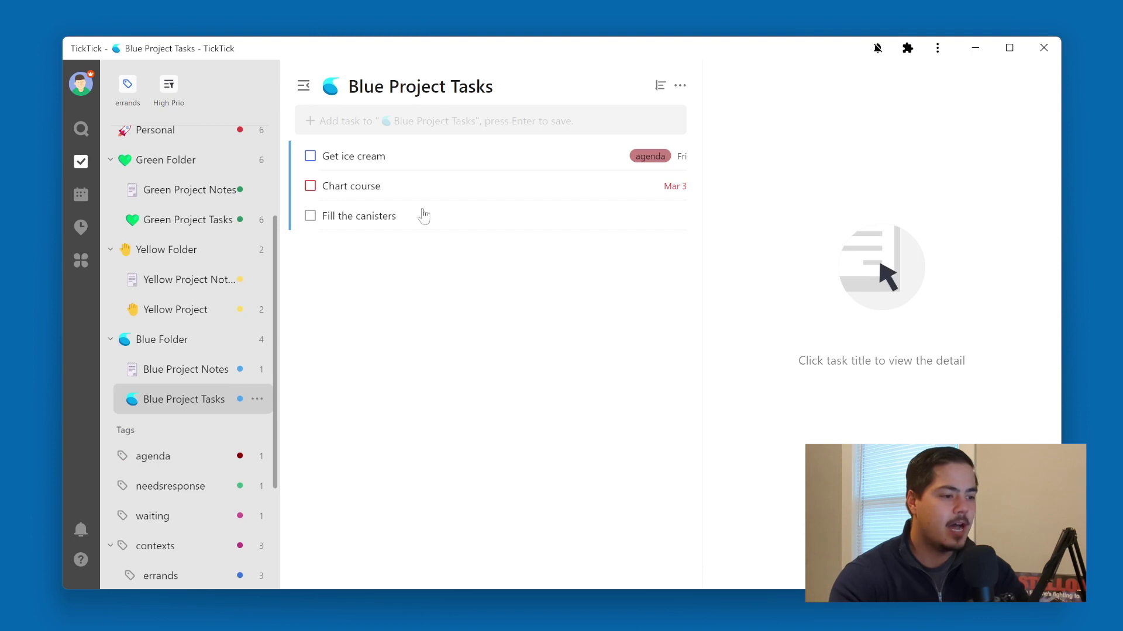